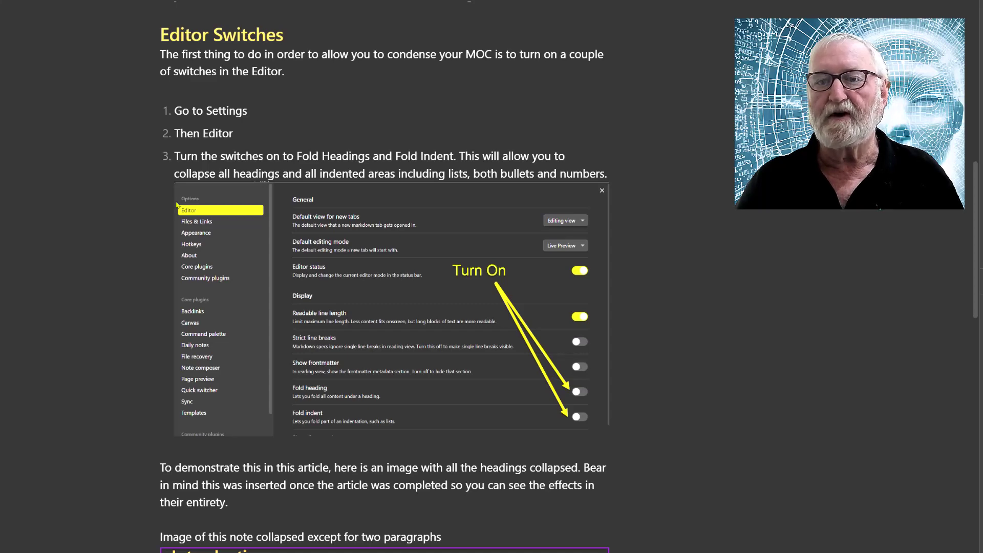
# Switch on Fold heading and Fold indent in Editor settings, then close Settings.
pyautogui.hotkey('ctrl', ',')
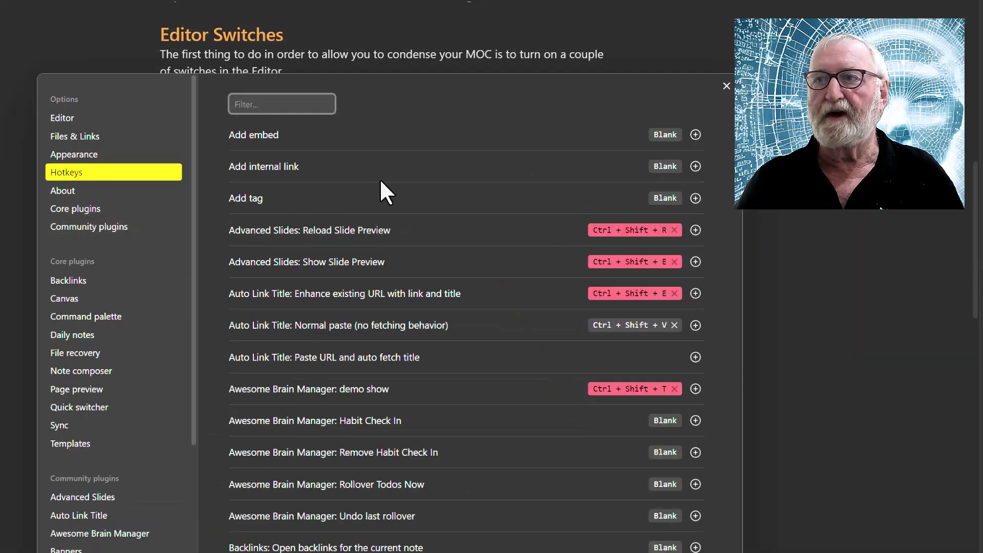
pyautogui.click(64, 114)
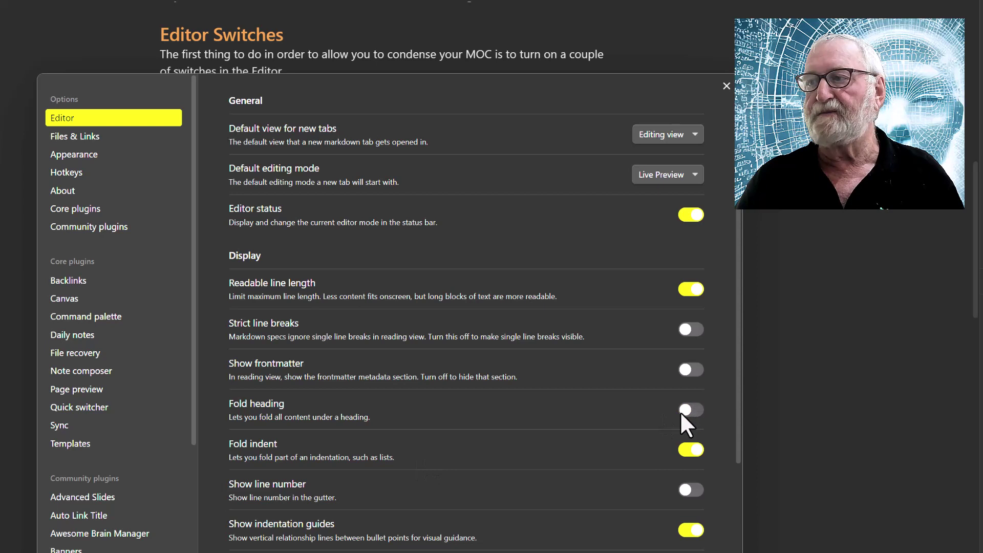
pyautogui.click(681, 449)
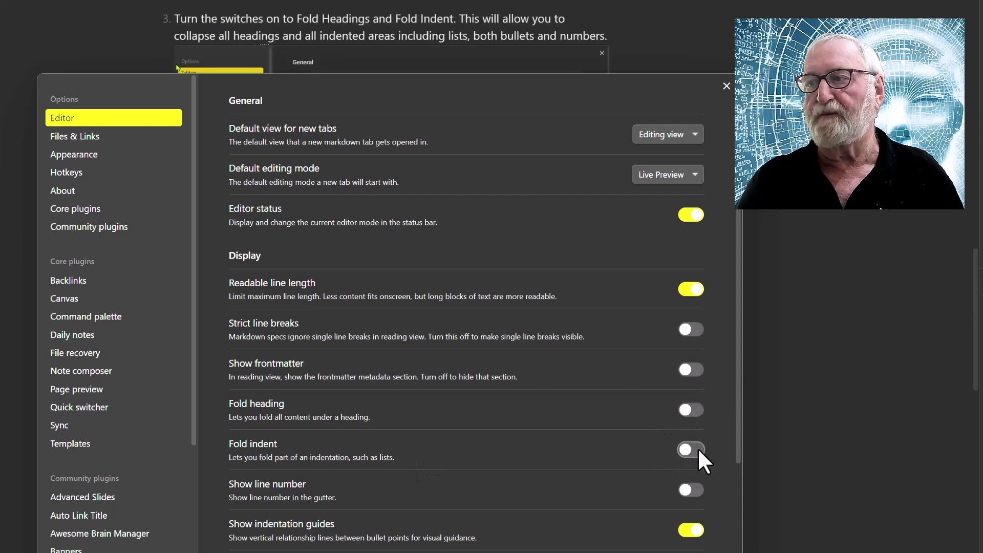
pyautogui.click(698, 450)
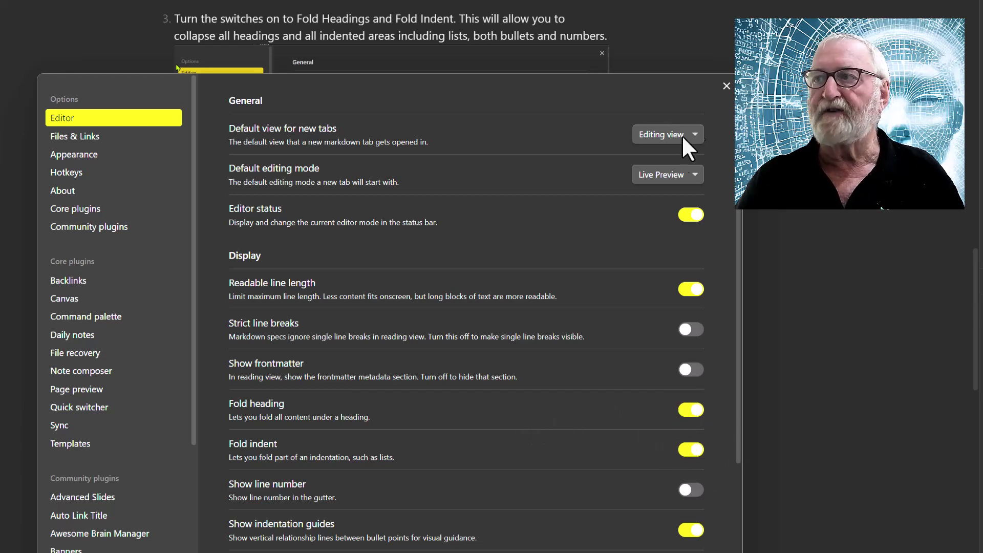
pyautogui.click(726, 86)
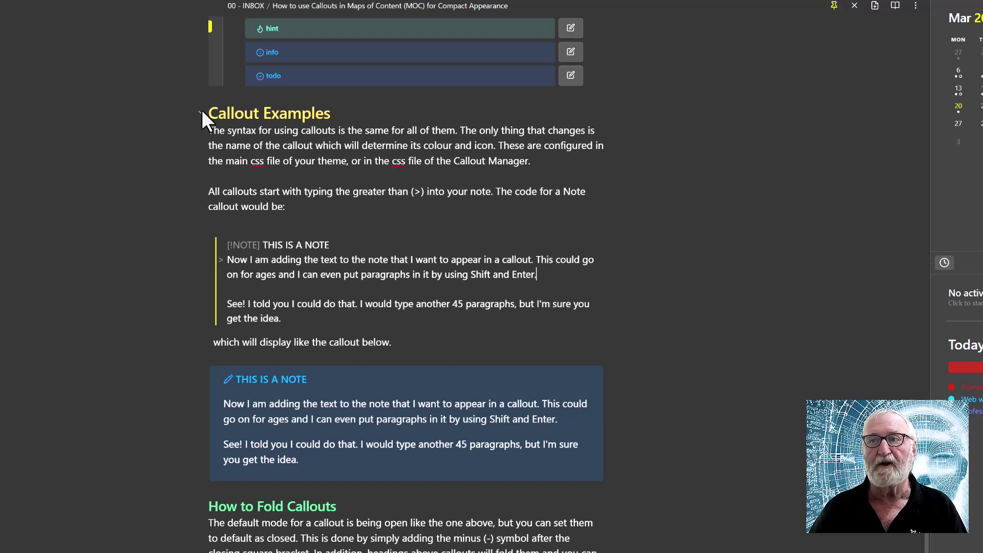
pyautogui.click(202, 110)
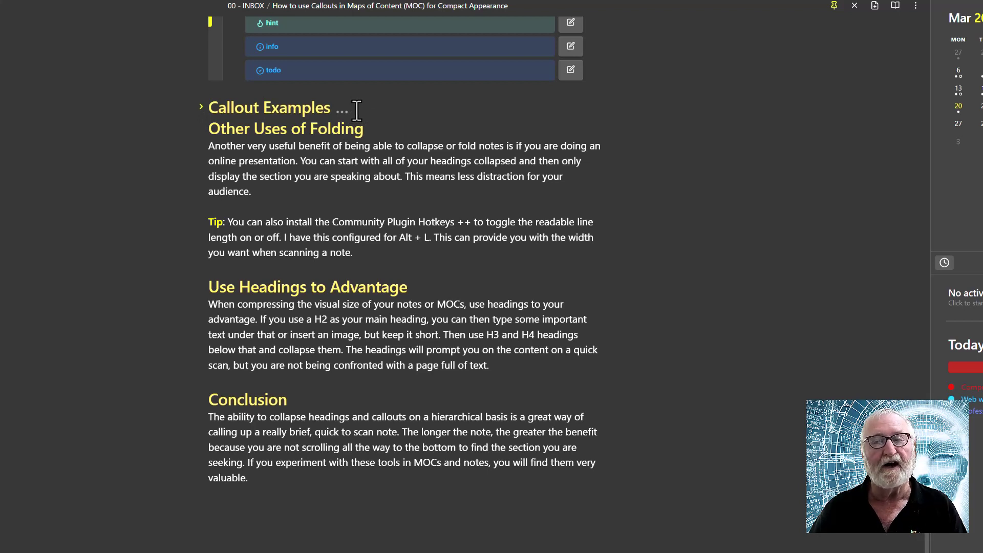
pyautogui.click(202, 107)
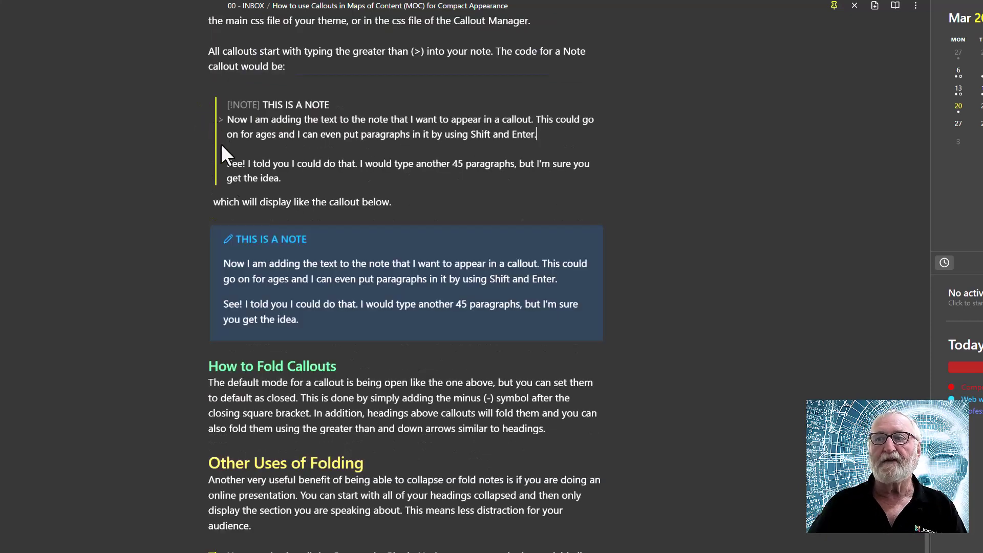
pyautogui.scroll(5, 267, 296)
pyautogui.scroll(-2, 267, 297)
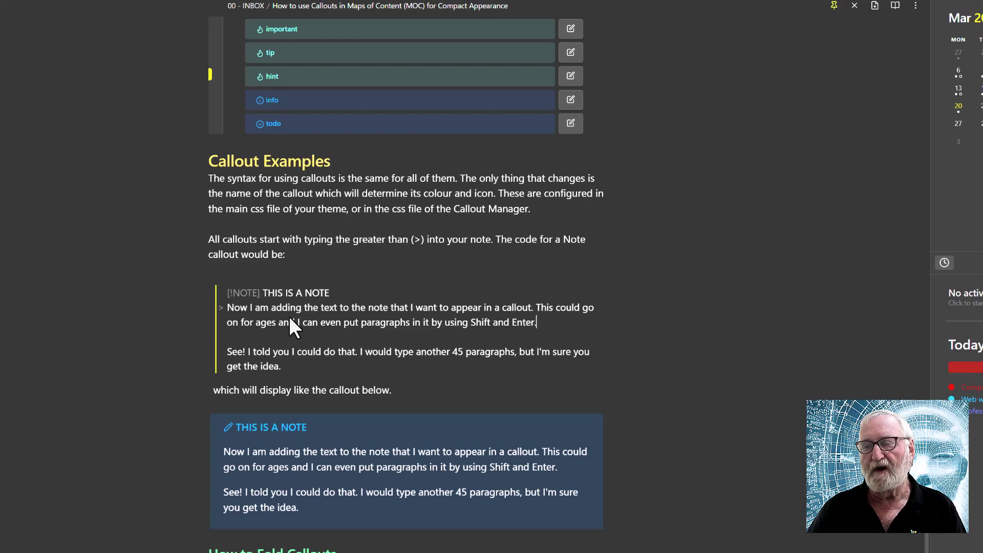
pyautogui.scroll(-2, 323, 491)
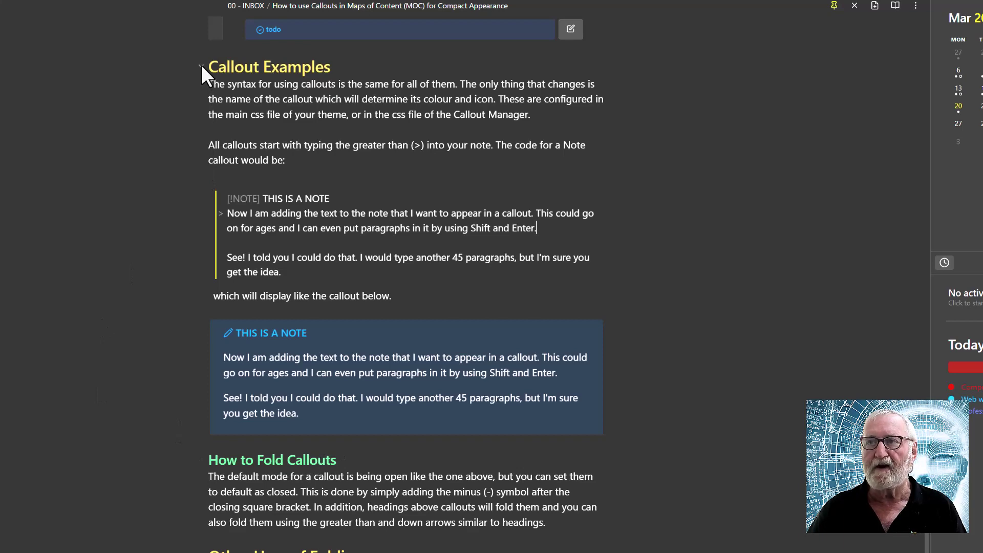
pyautogui.click(201, 65)
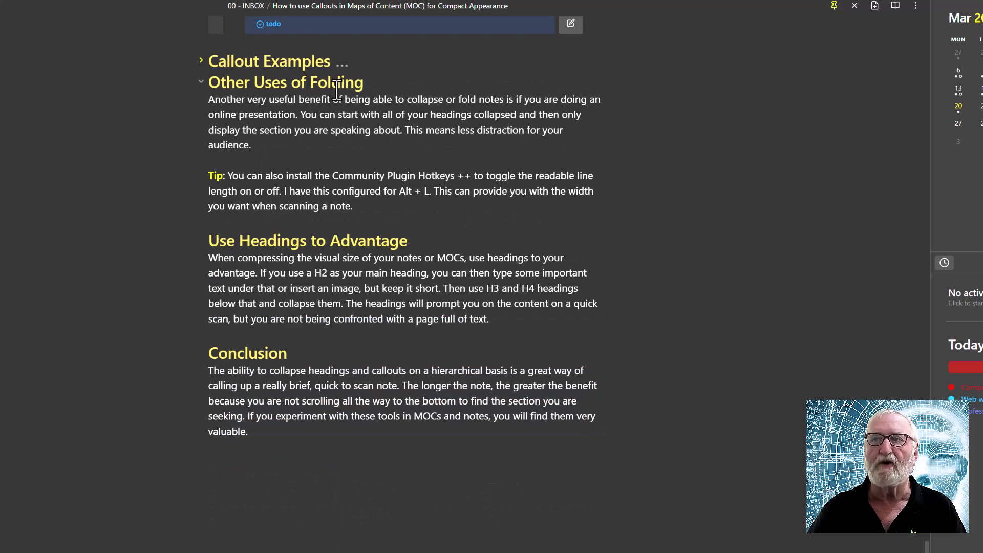
pyautogui.click(201, 60)
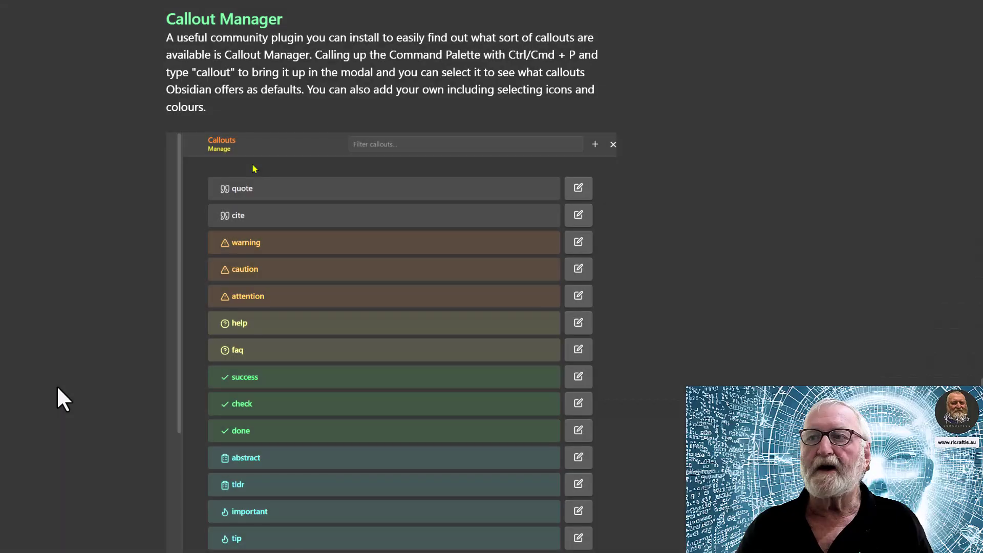
pyautogui.scroll(-8, 57, 385)
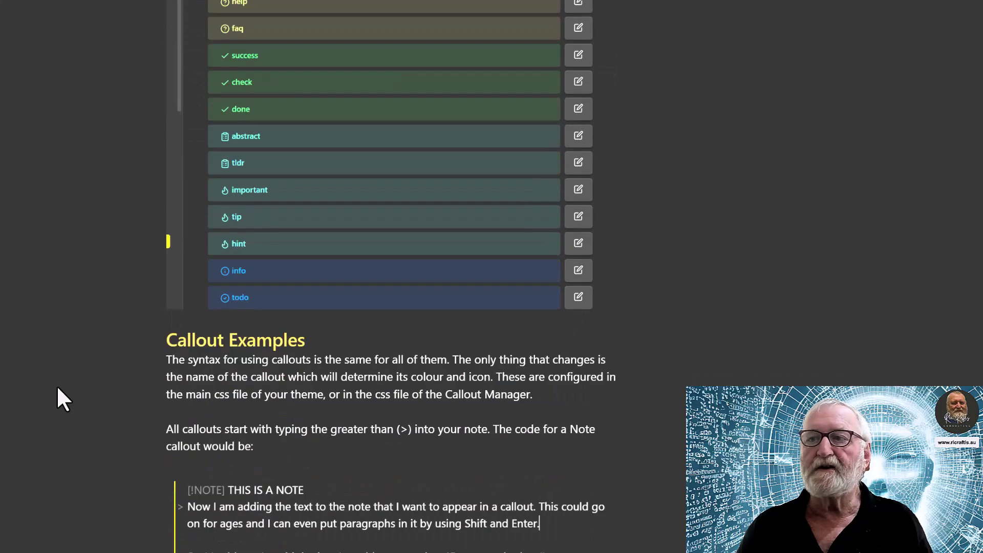
pyautogui.scroll(-3, 57, 388)
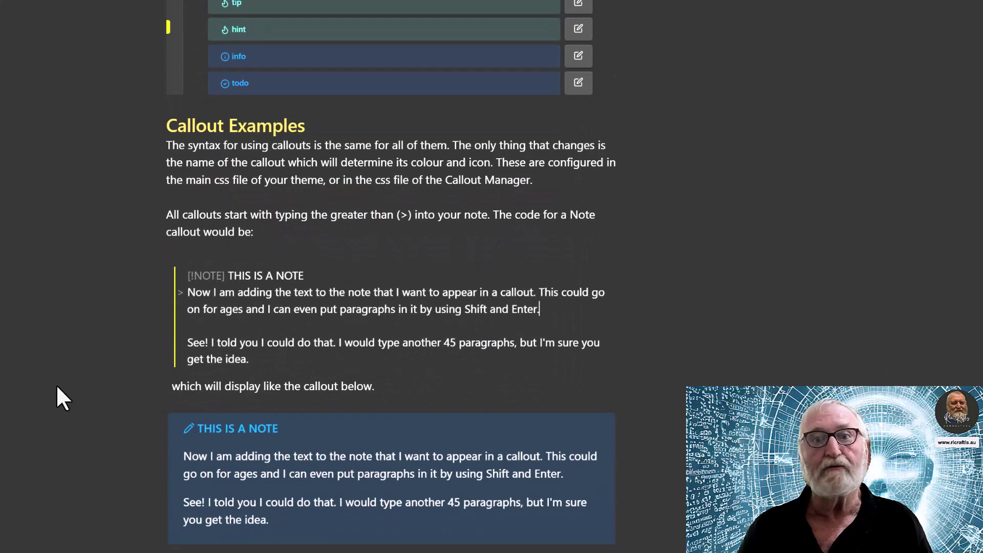
pyautogui.scroll(-3, 58, 382)
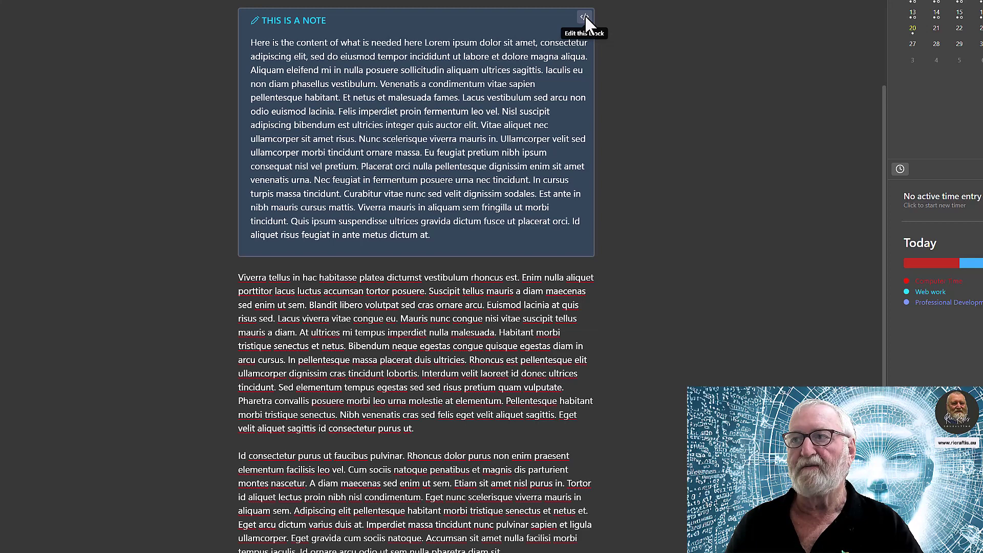
pyautogui.click(584, 17)
pyautogui.click(381, 77)
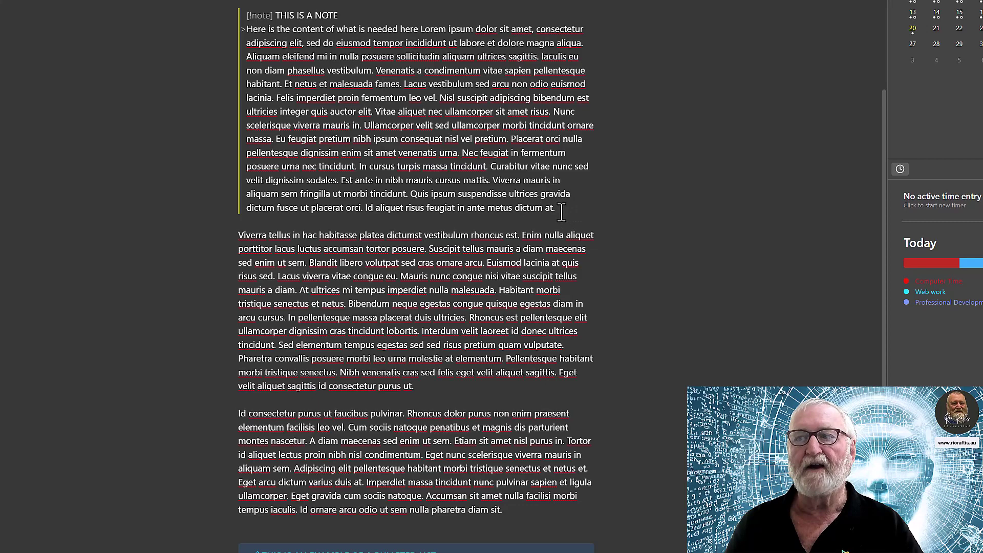
pyautogui.click(454, 327)
pyautogui.scroll(-4, 453, 327)
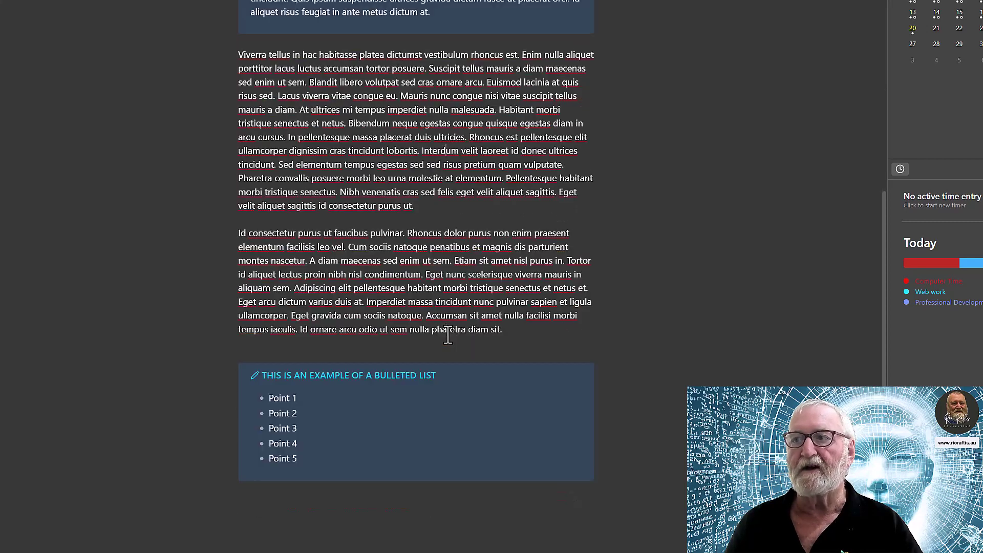
pyautogui.scroll(4, 469, 215)
pyautogui.scroll(1, 469, 215)
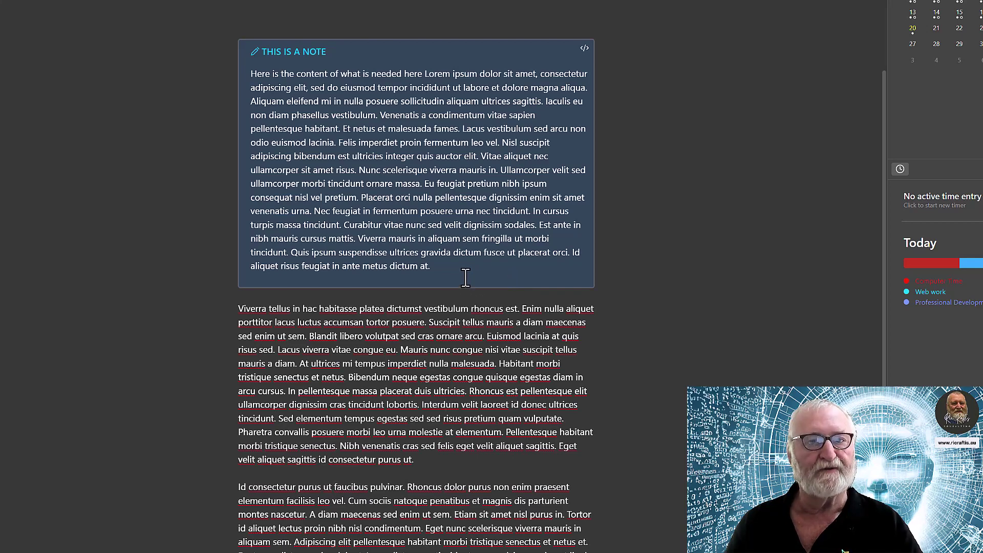
# Pull the Viverra and Id consectetur paragraphs into the THIS IS A NOTE callout as separate paragraphs.
pyautogui.click(584, 47)
pyautogui.click(556, 238)
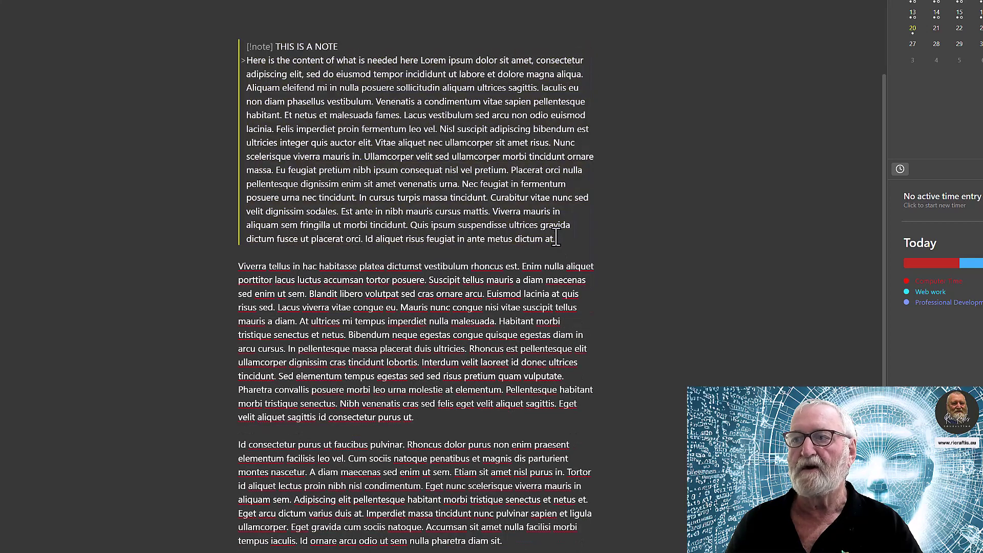
pyautogui.press('Delete')
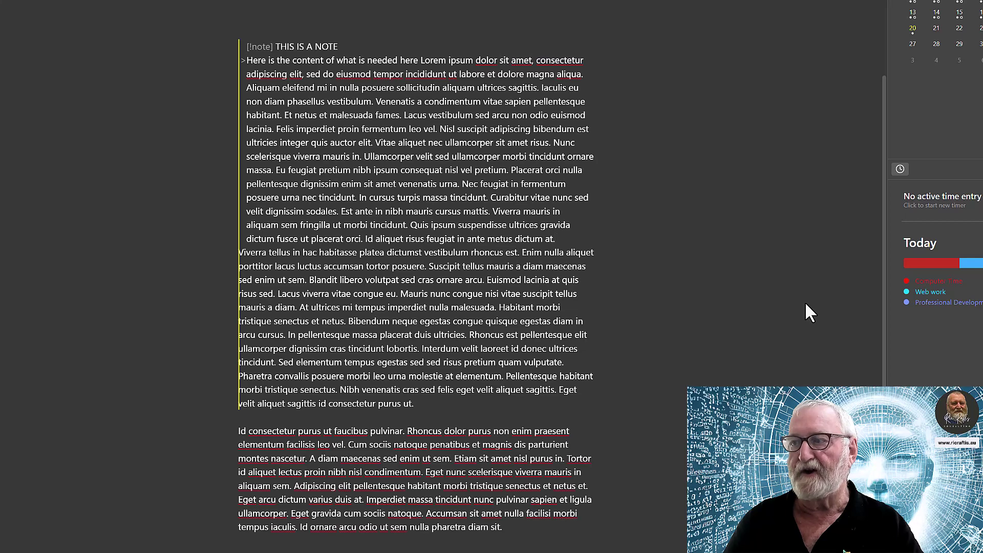
pyautogui.press('Delete')
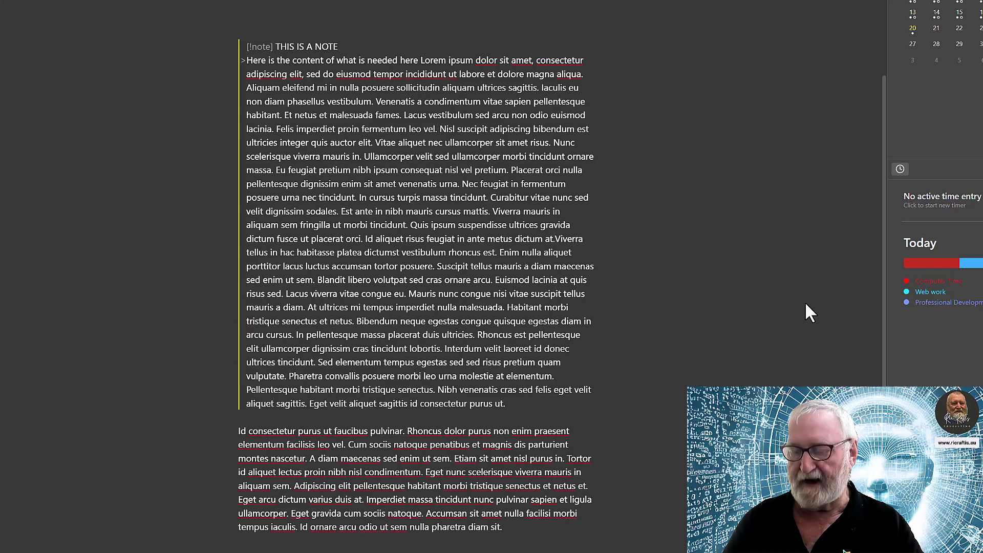
pyautogui.press('Return')
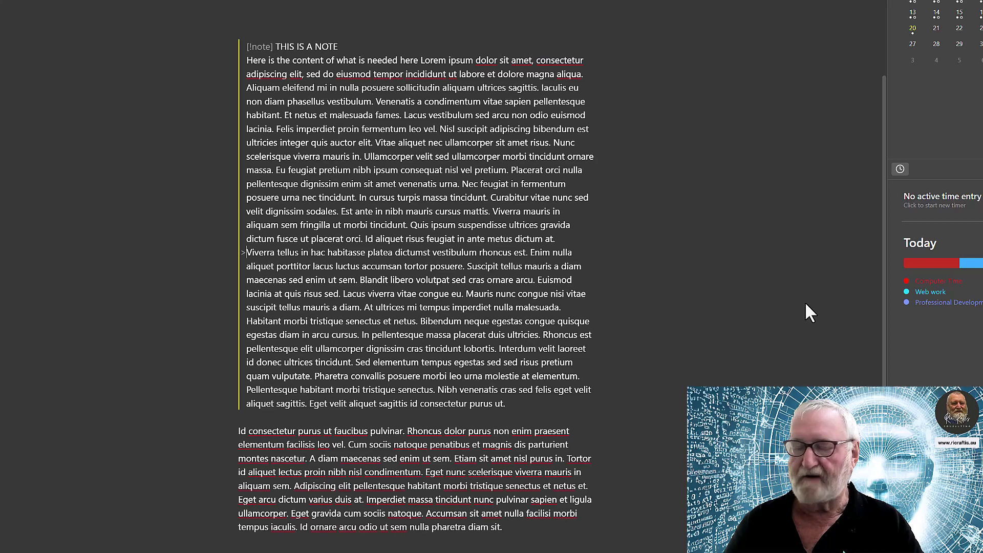
pyautogui.press('Return')
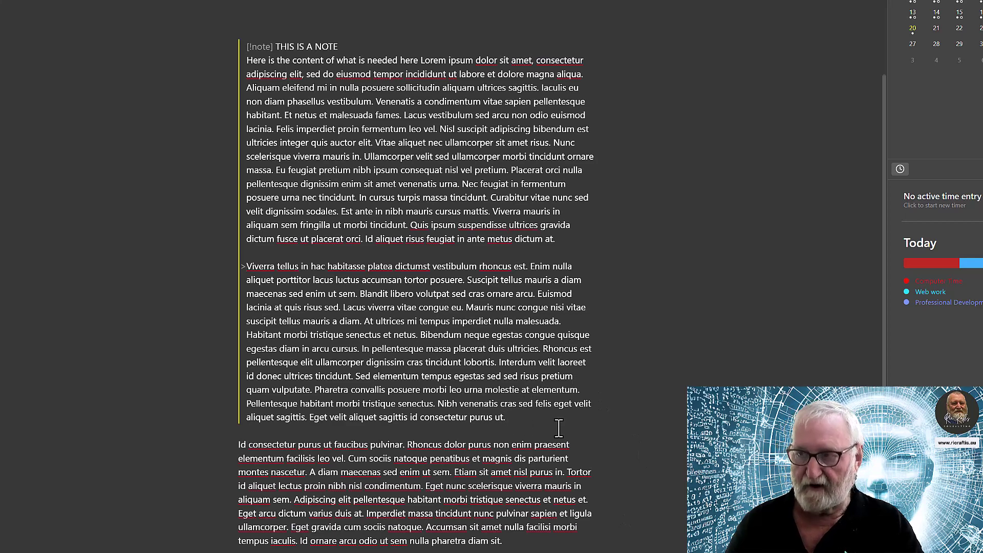
pyautogui.press('BackSpace')
pyautogui.press('BackSpace')
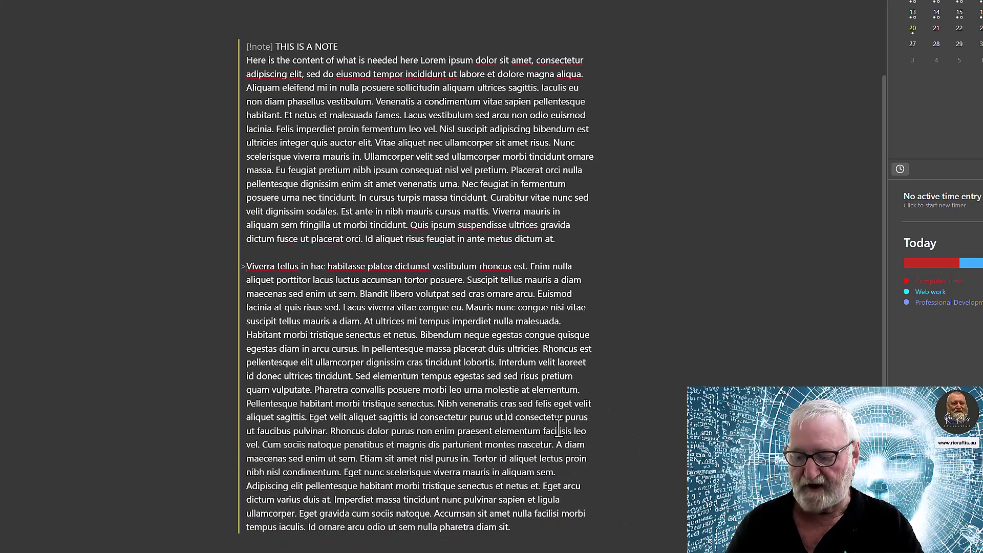
pyautogui.press('Return')
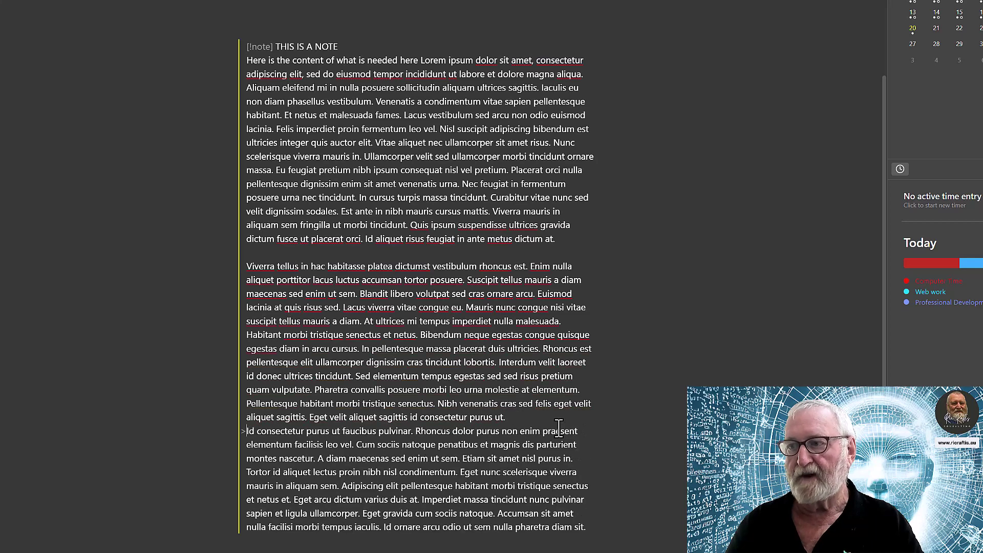
pyautogui.press('Return')
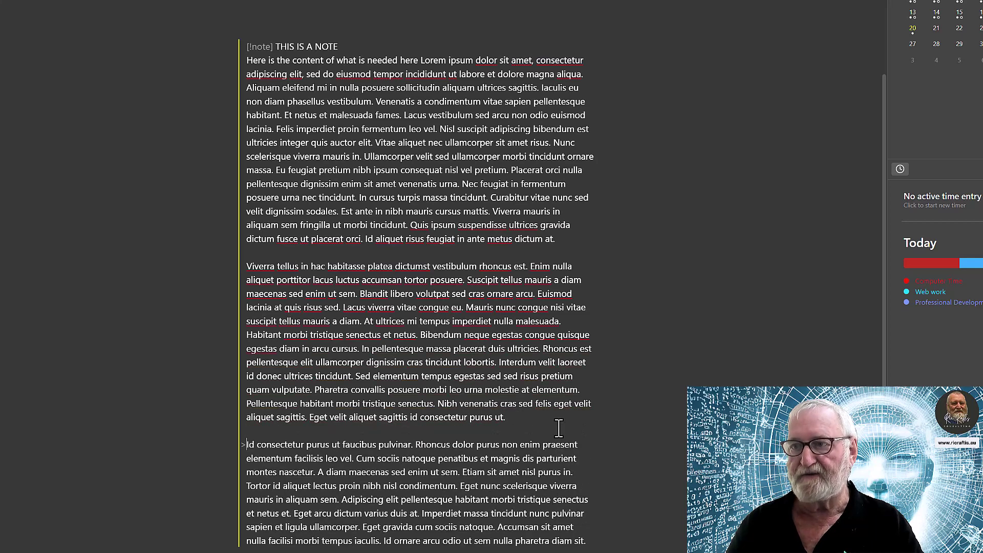
pyautogui.scroll(-5, 695, 323)
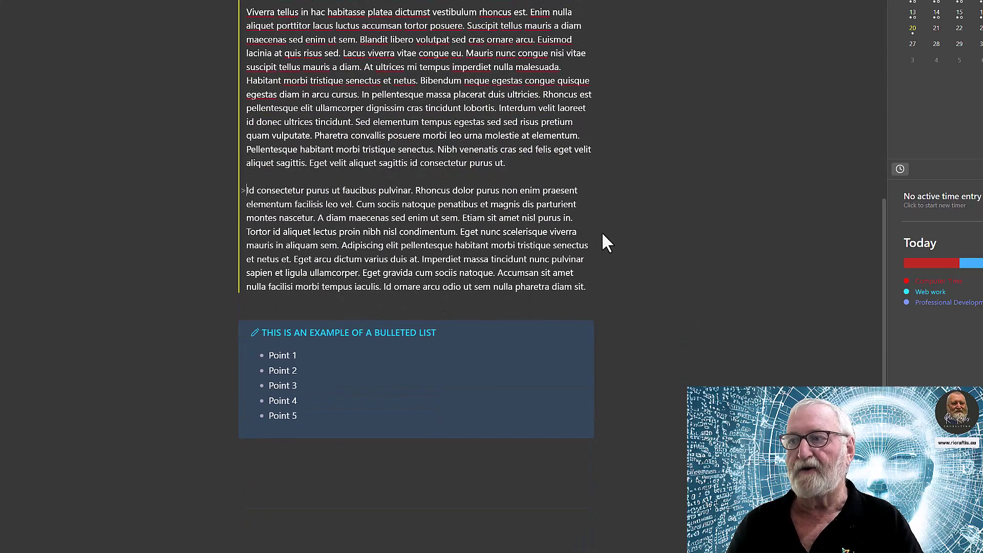
pyautogui.click(538, 522)
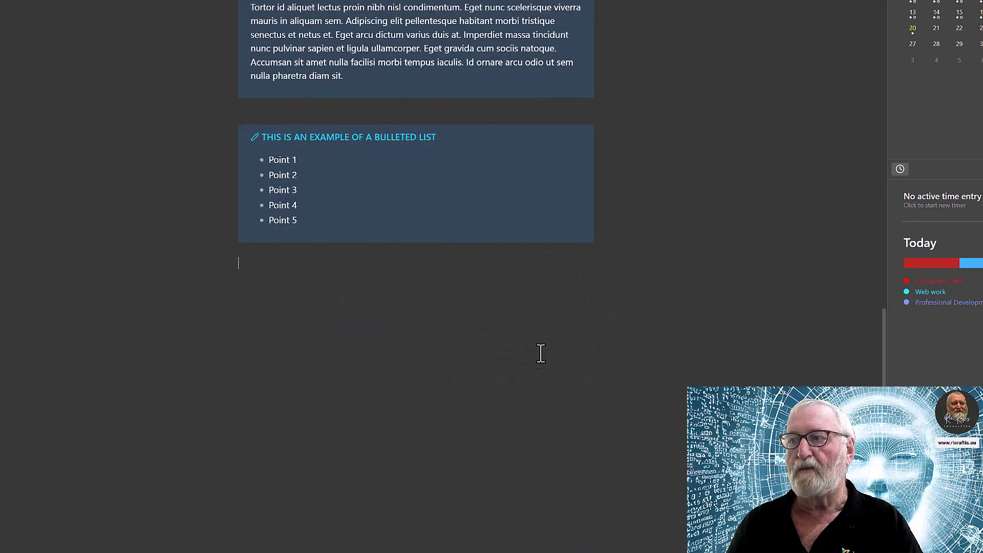
pyautogui.scroll(6, 752, 207)
pyautogui.scroll(2, 748, 200)
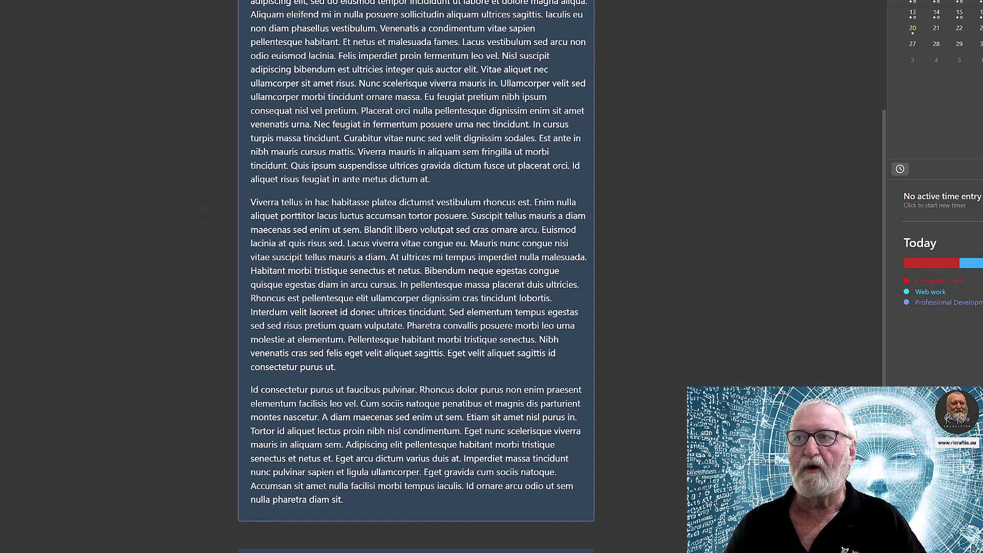
pyautogui.scroll(2, 394, 95)
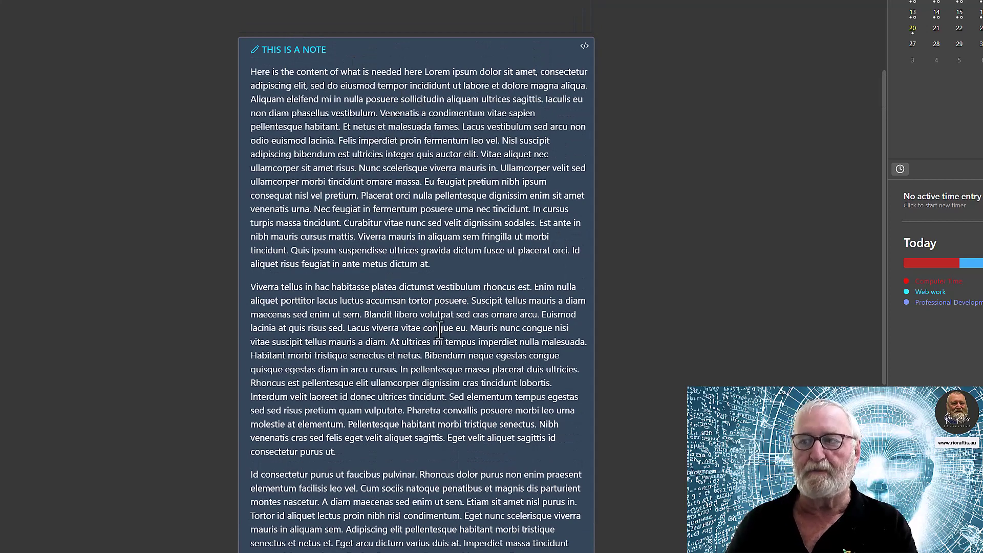
pyautogui.scroll(-2, 413, 320)
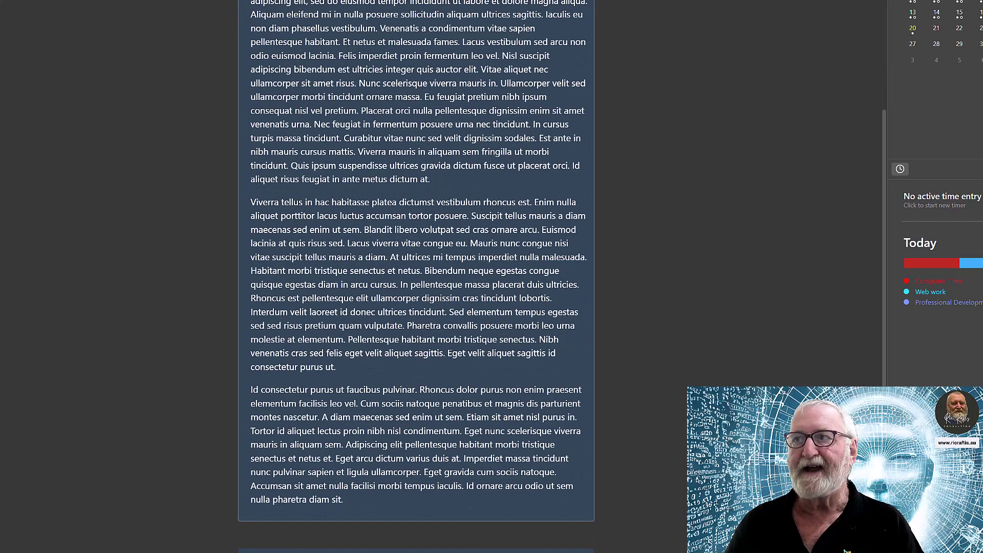
pyautogui.hotkey('ctrl', 'a')
# Add '-' after [!note] so the THIS IS A NOTE callout renders folded to its title.
pyautogui.scroll(2, 415, 277)
pyautogui.click(384, 126)
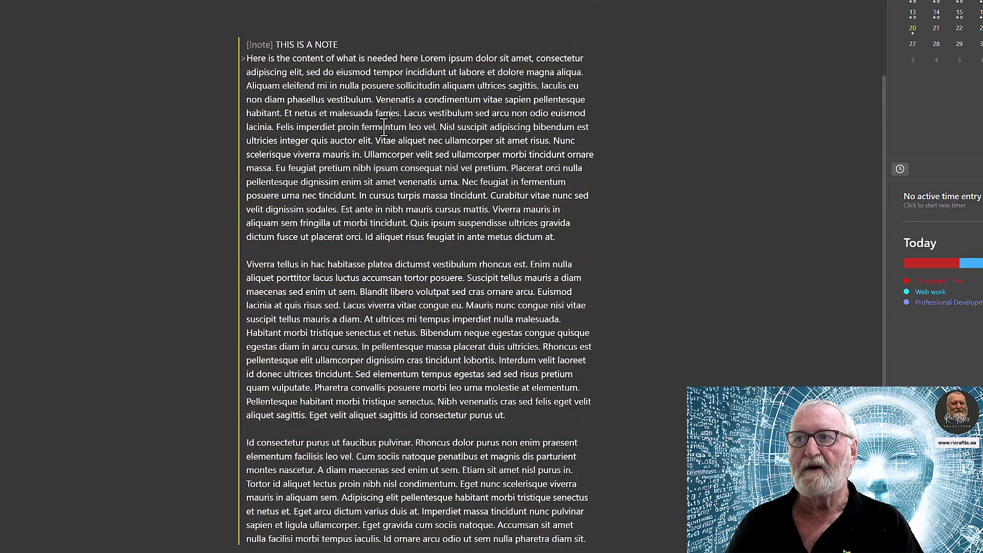
pyautogui.click(273, 45)
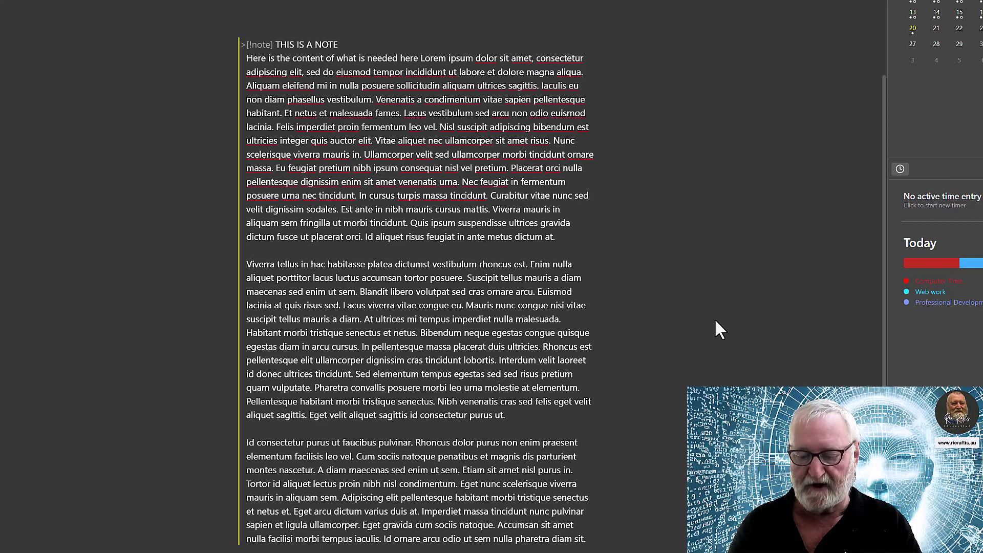
pyautogui.write('-')
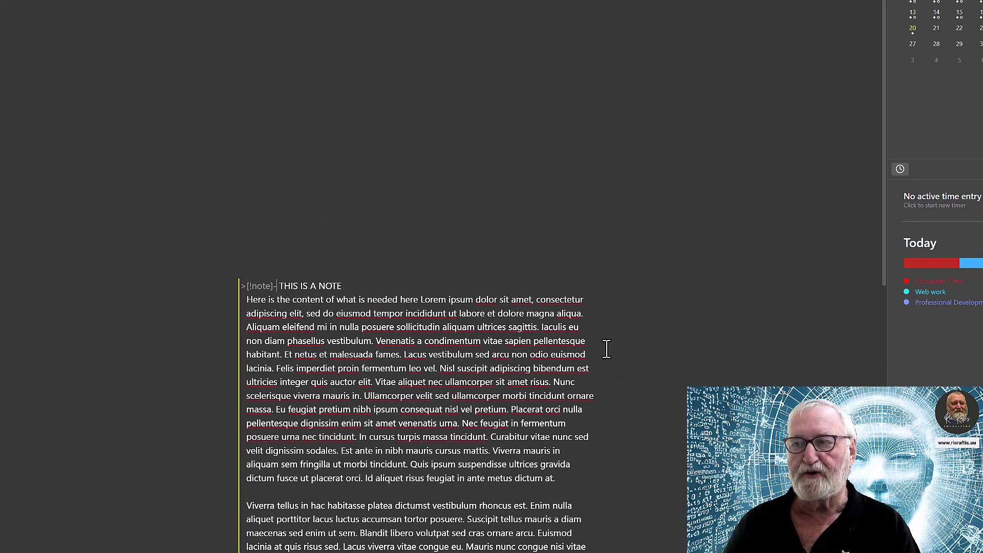
pyautogui.scroll(-8, 638, 445)
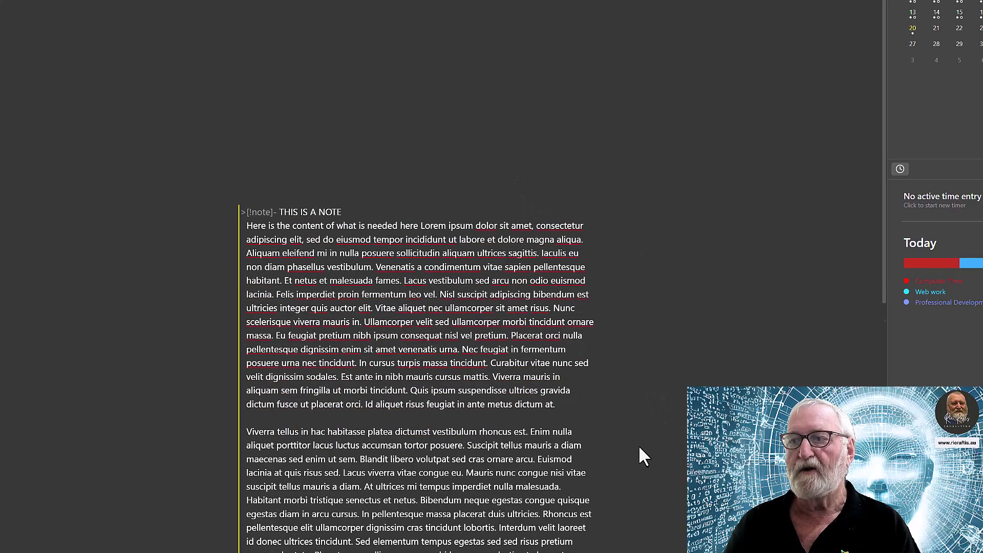
pyautogui.click(521, 410)
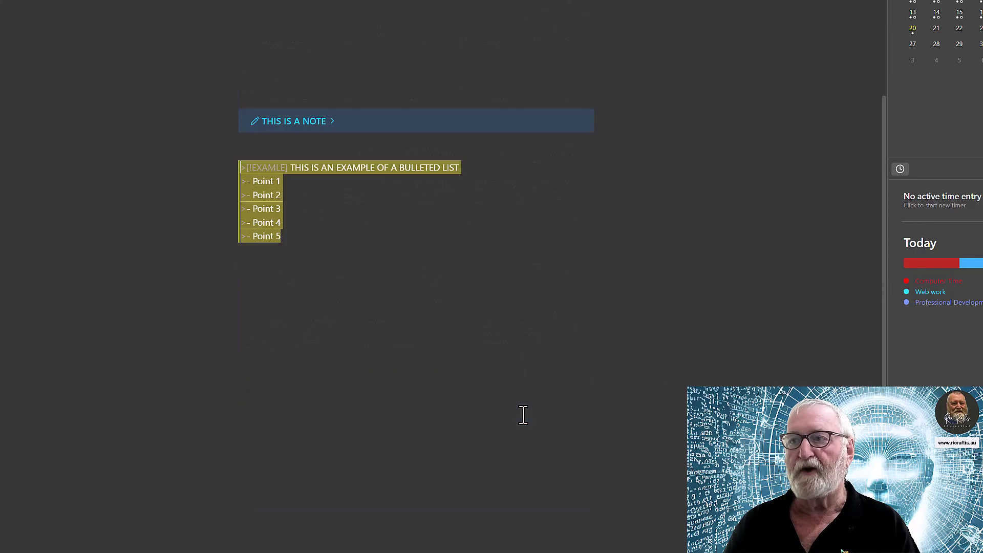
pyautogui.click(421, 327)
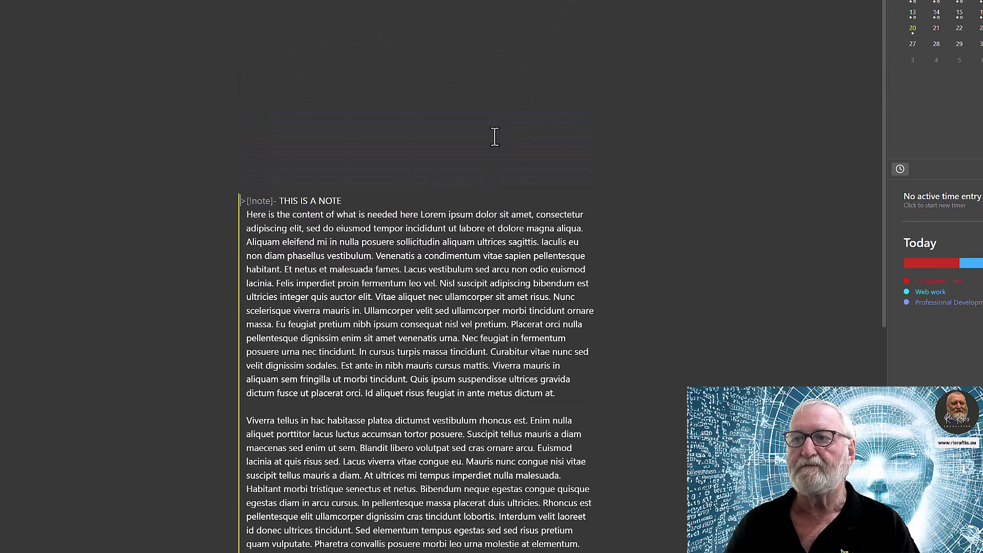
pyautogui.scroll(-6, 631, 435)
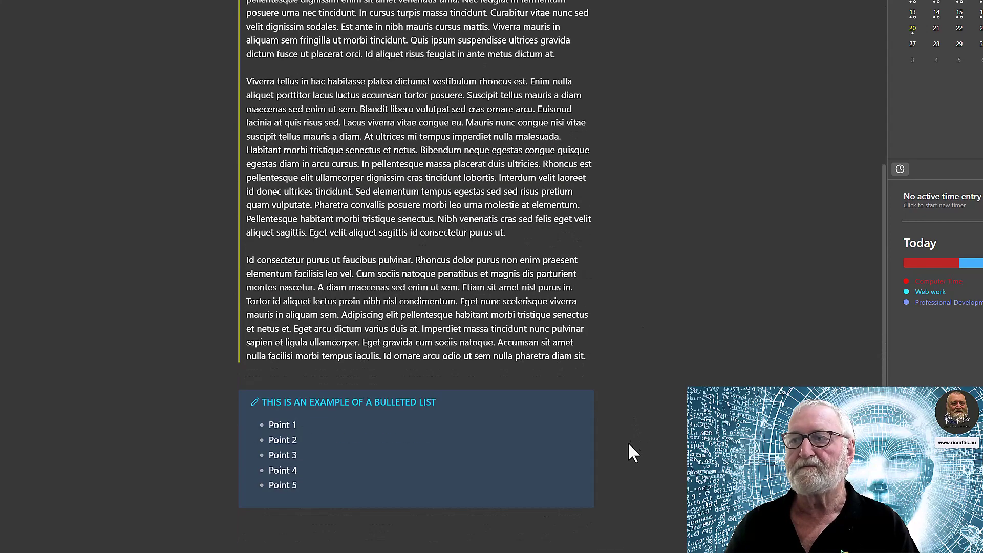
pyautogui.click(449, 374)
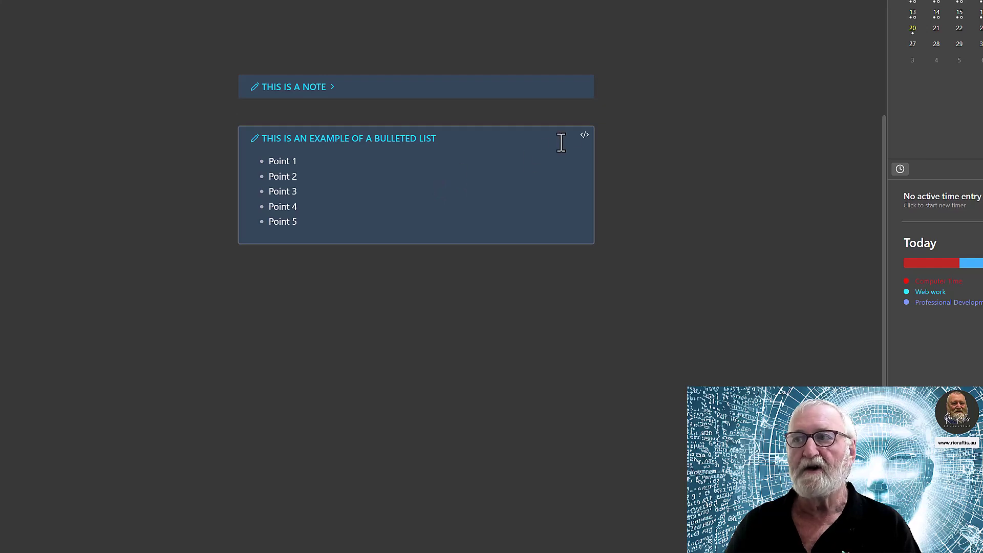
# Correct the callout type from [!EXAMLE] to [!EXAMPLE].
pyautogui.click(585, 134)
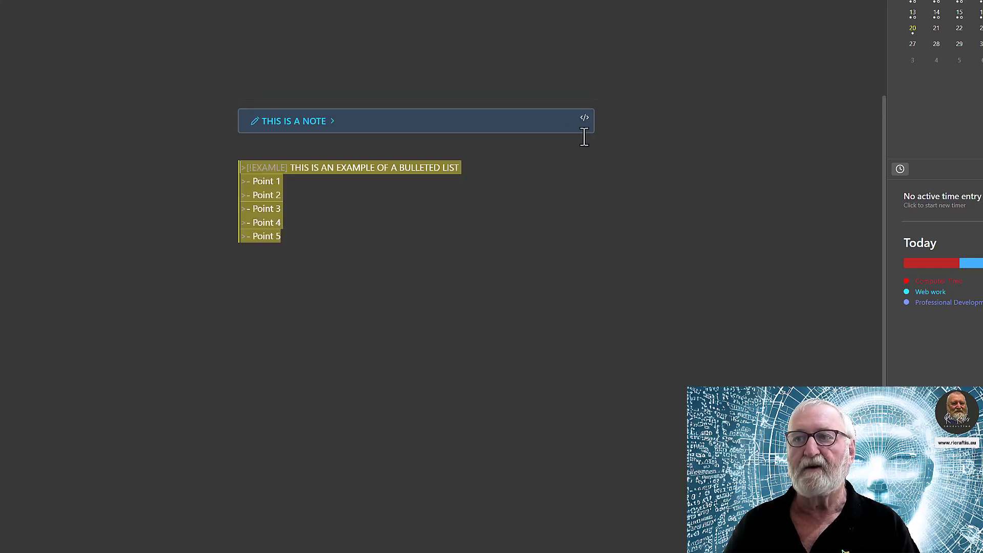
pyautogui.click(357, 219)
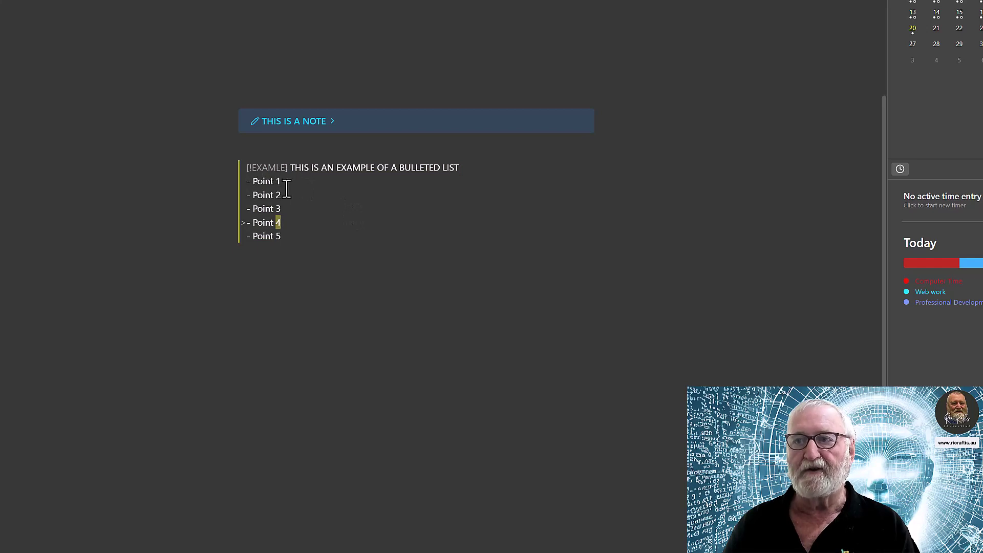
pyautogui.click(277, 168)
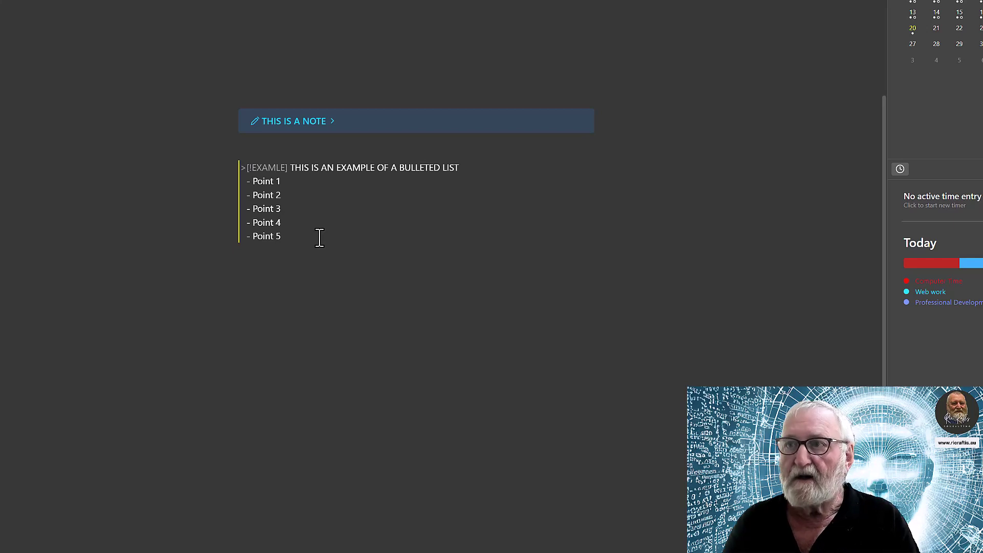
pyautogui.write('P')
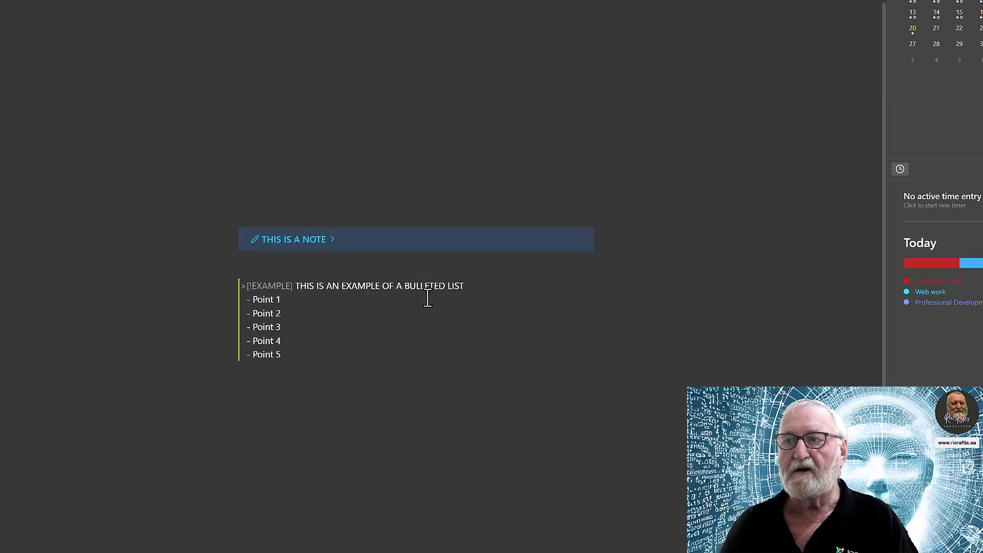
# Add '- Point 6' and '- Point 7' bullets after Point 5 and end the callout.
pyautogui.click(478, 298)
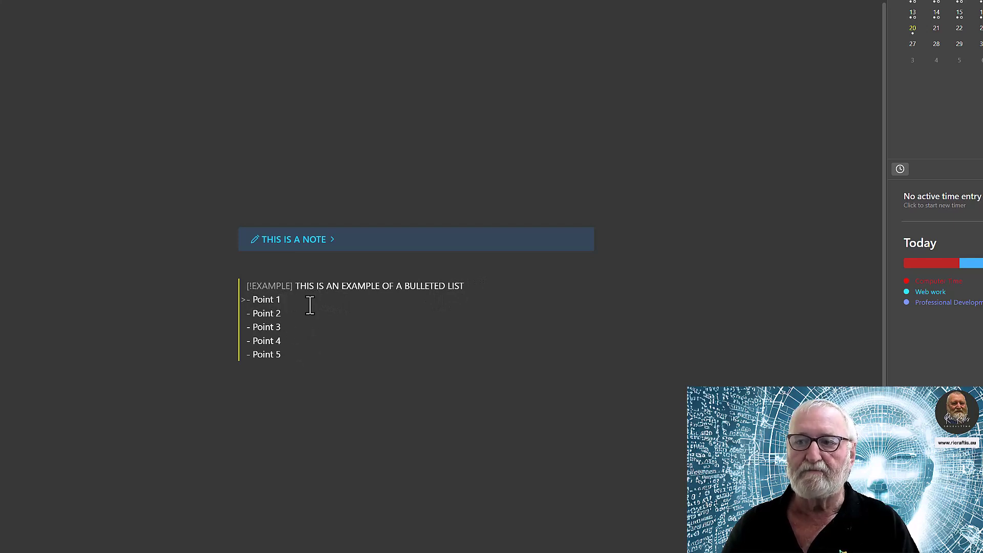
pyautogui.click(291, 357)
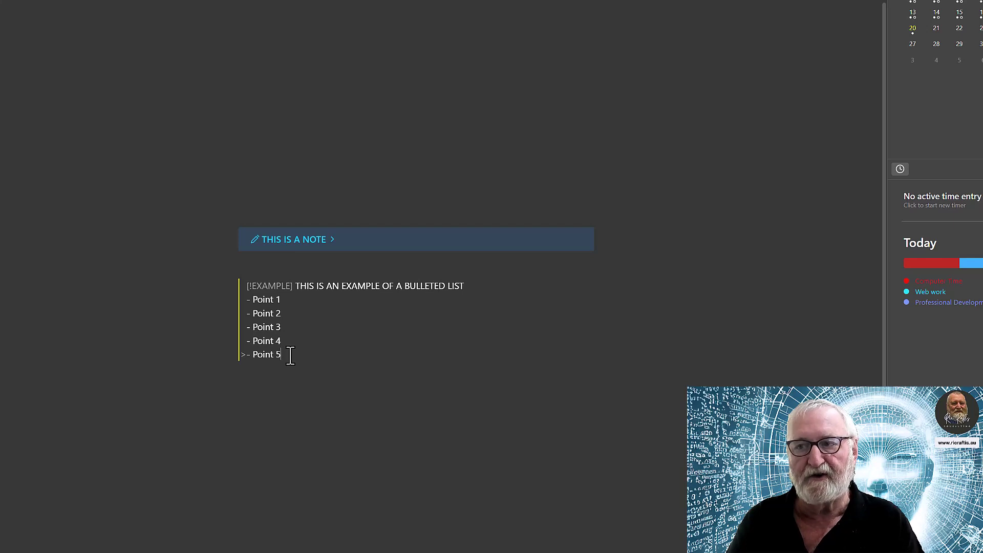
pyautogui.press('Return')
pyautogui.scroll(-2, 290, 355)
pyautogui.write('Po')
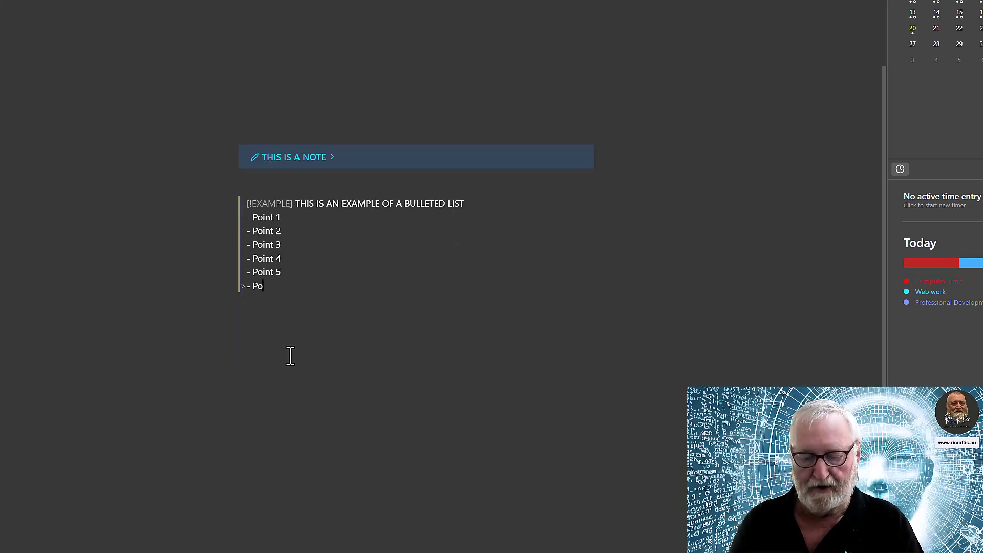
pyautogui.write('int 6')
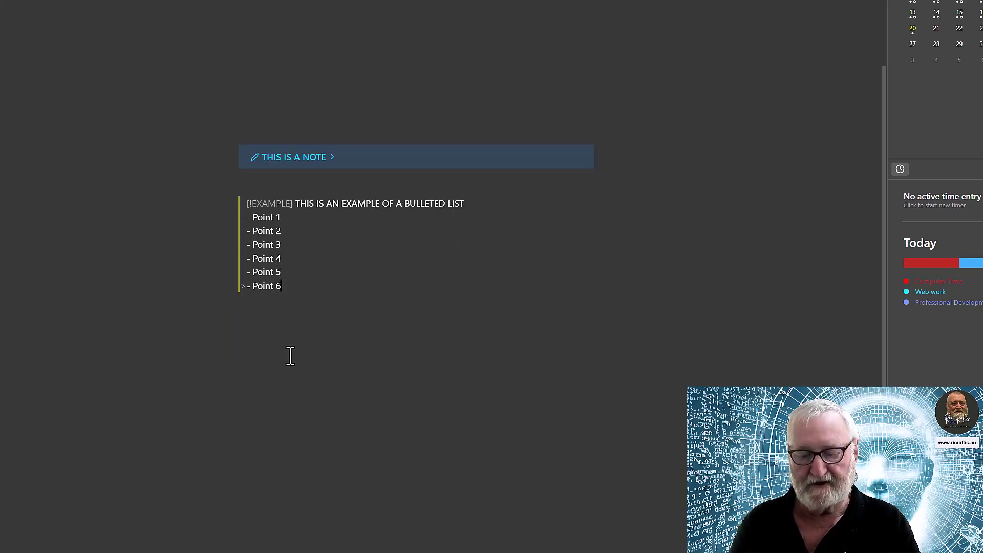
pyautogui.press('Return')
pyautogui.write('Point')
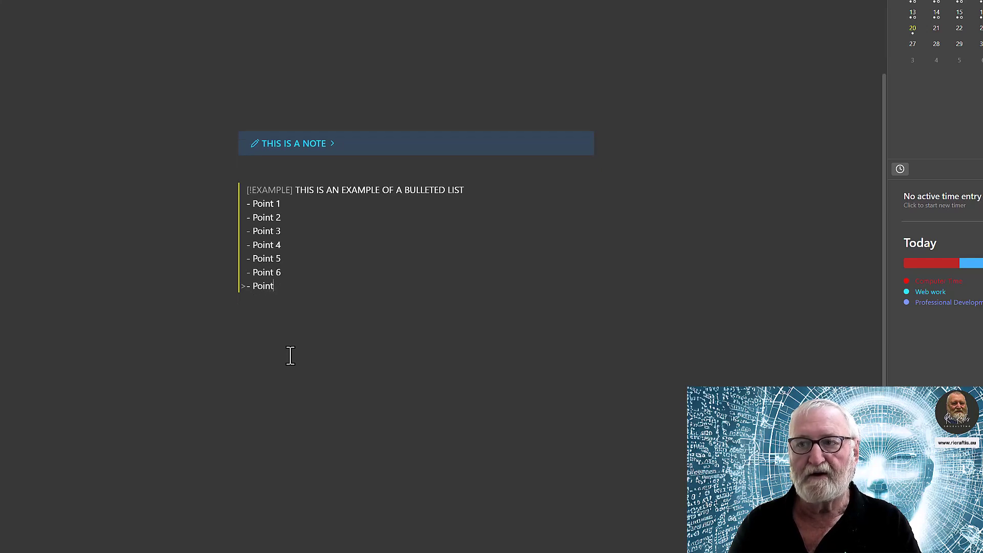
pyautogui.write(' 7')
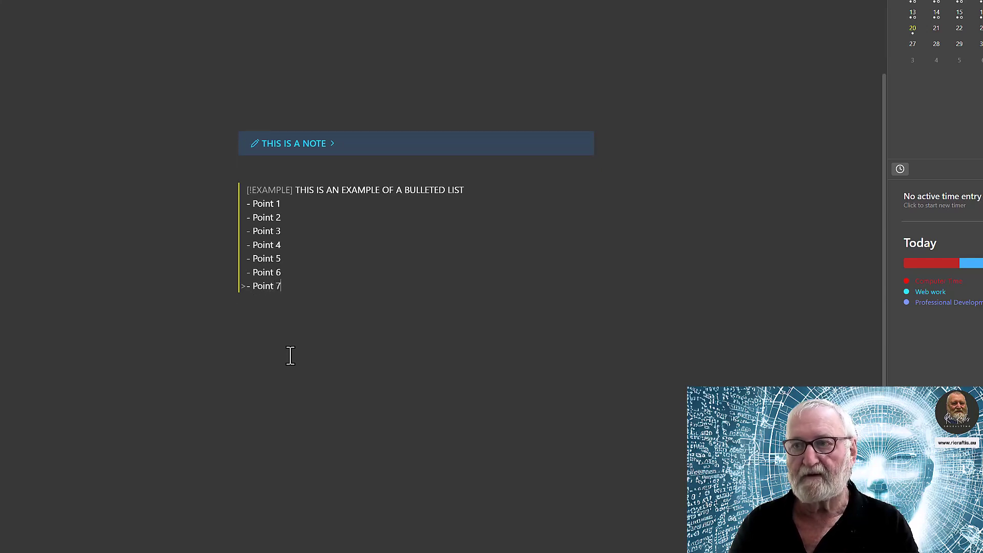
pyautogui.press('Return')
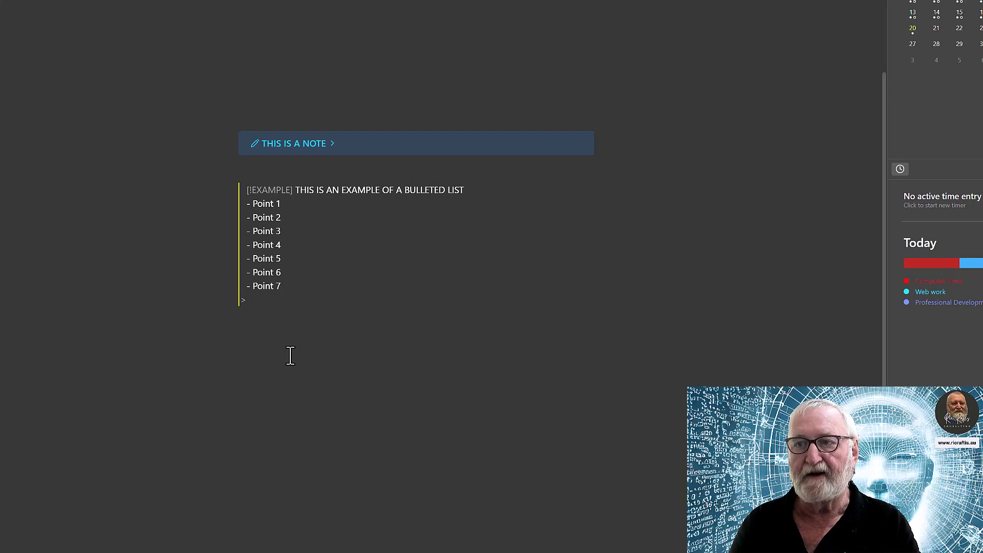
pyautogui.press('Return')
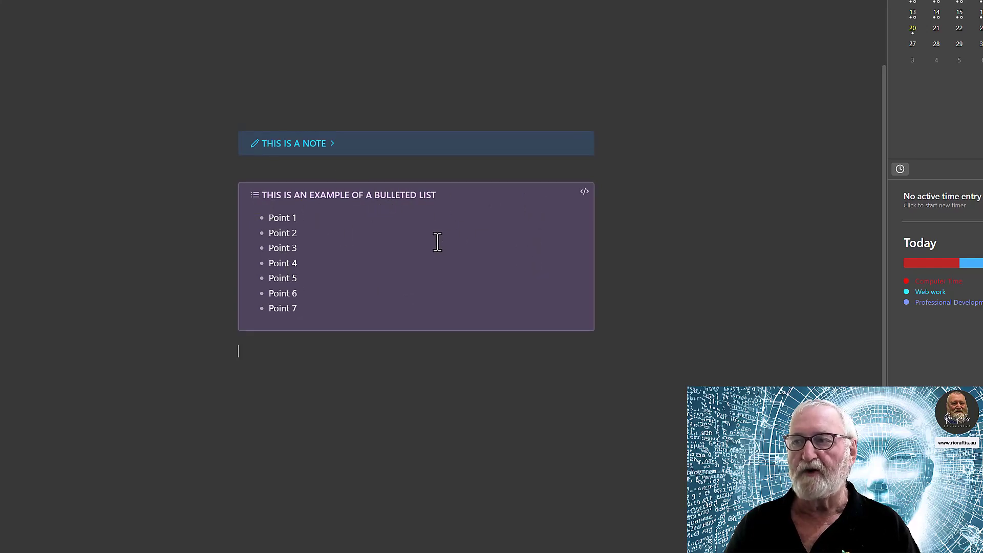
# Add '-' after [!EXAMPLE] so the Point 1–7 list callout renders folded.
pyautogui.click(584, 190)
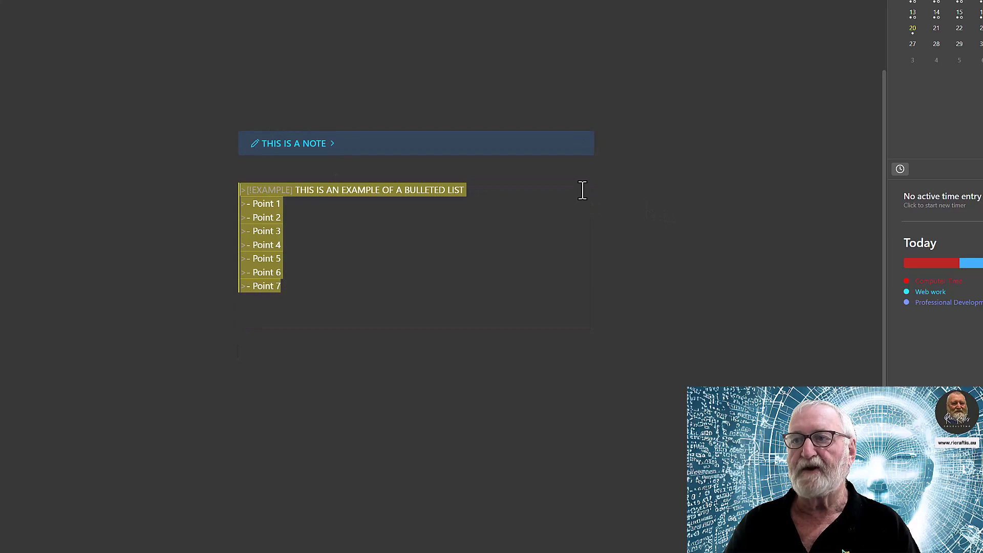
pyautogui.click(291, 194)
pyautogui.scroll(2, 577, 334)
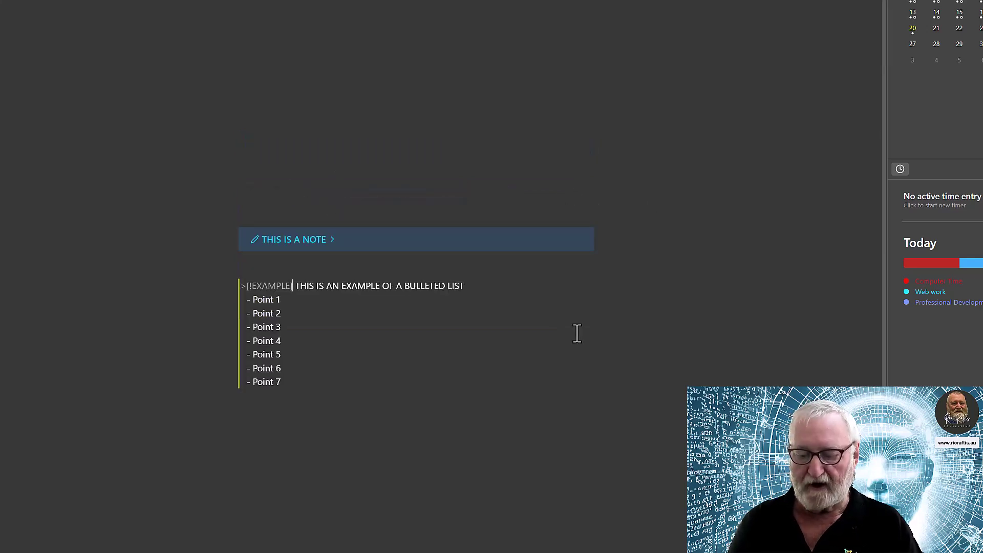
pyautogui.write('-')
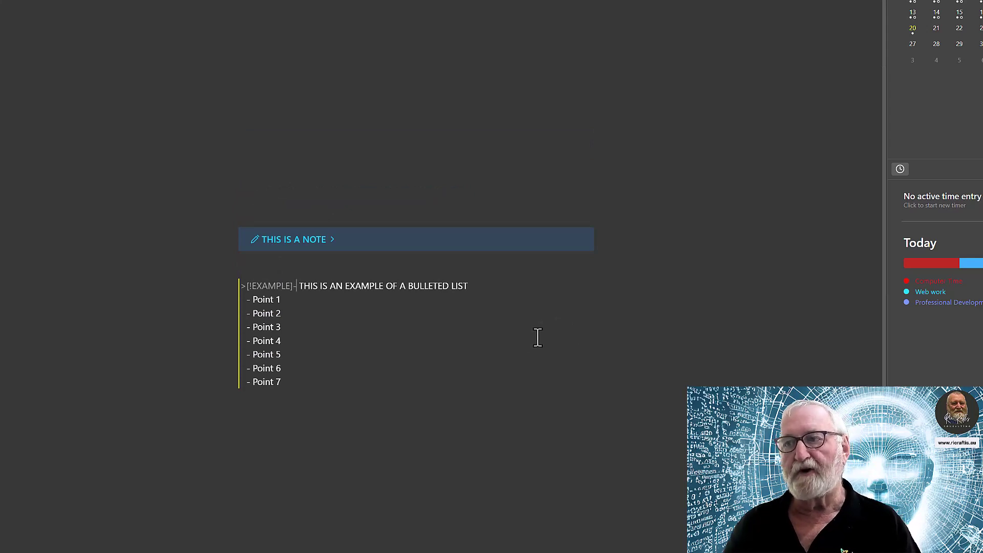
pyautogui.click(449, 431)
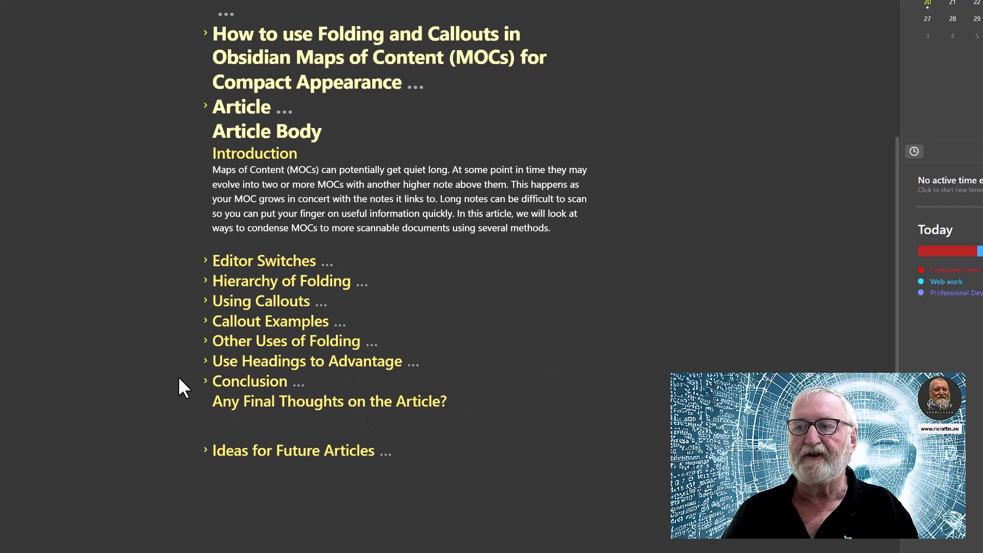
# Unfold the 'Use Headings to Advantage' heading and scroll through its paragraph.
pyautogui.click(204, 361)
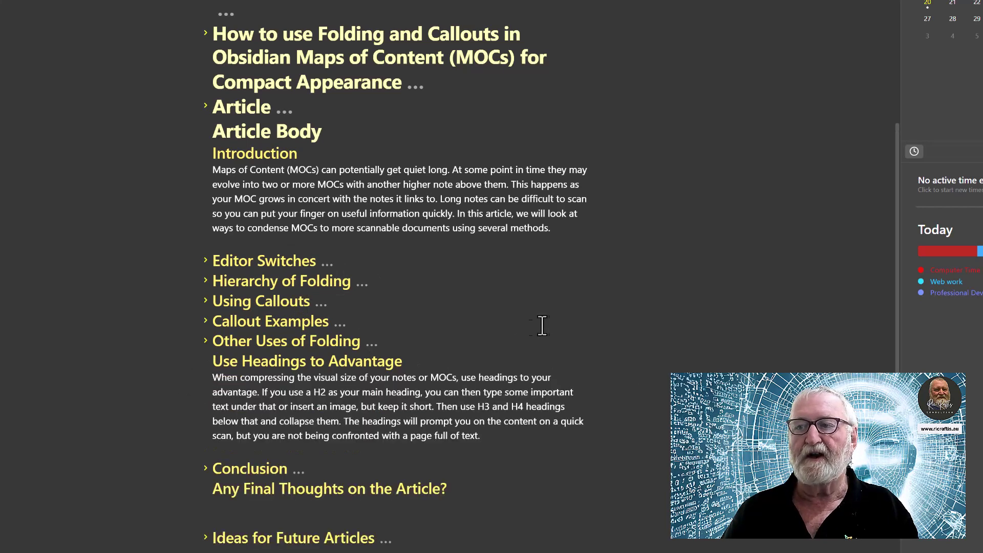
pyautogui.scroll(-4, 540, 325)
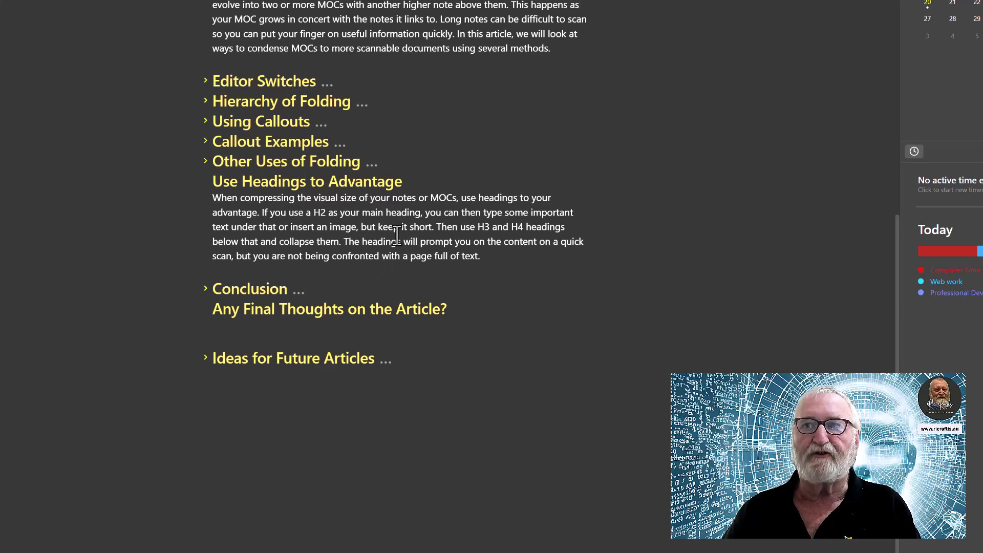
pyautogui.scroll(-2, 397, 204)
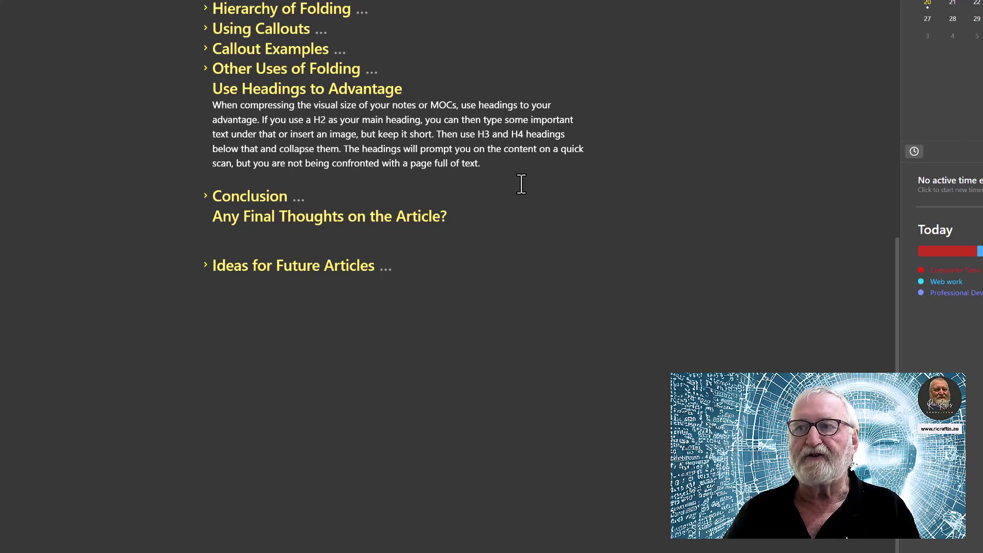
pyautogui.scroll(2, 523, 185)
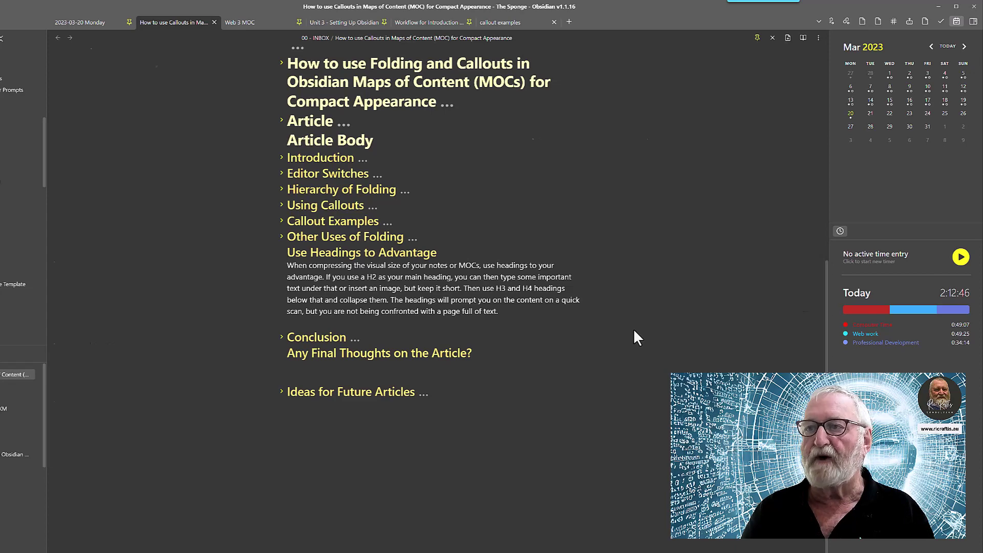
pyautogui.hotkey('ctrl', 'alt', 'l')
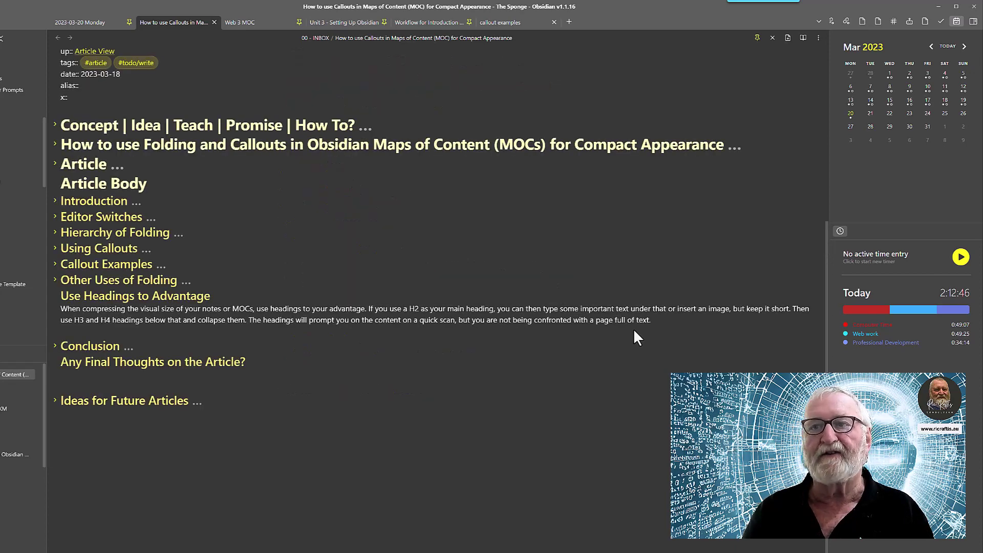
pyautogui.hotkey('ctrl', 'alt', 'l')
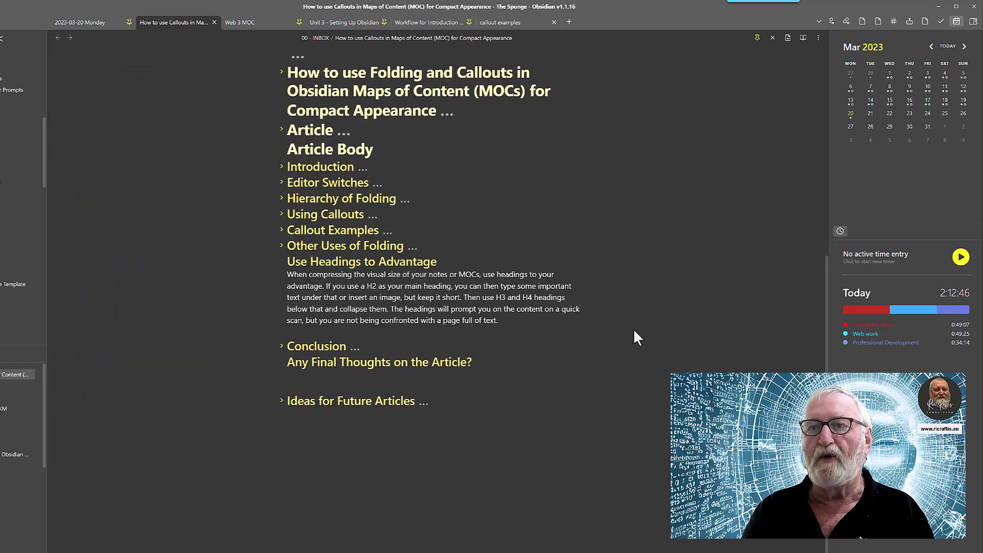